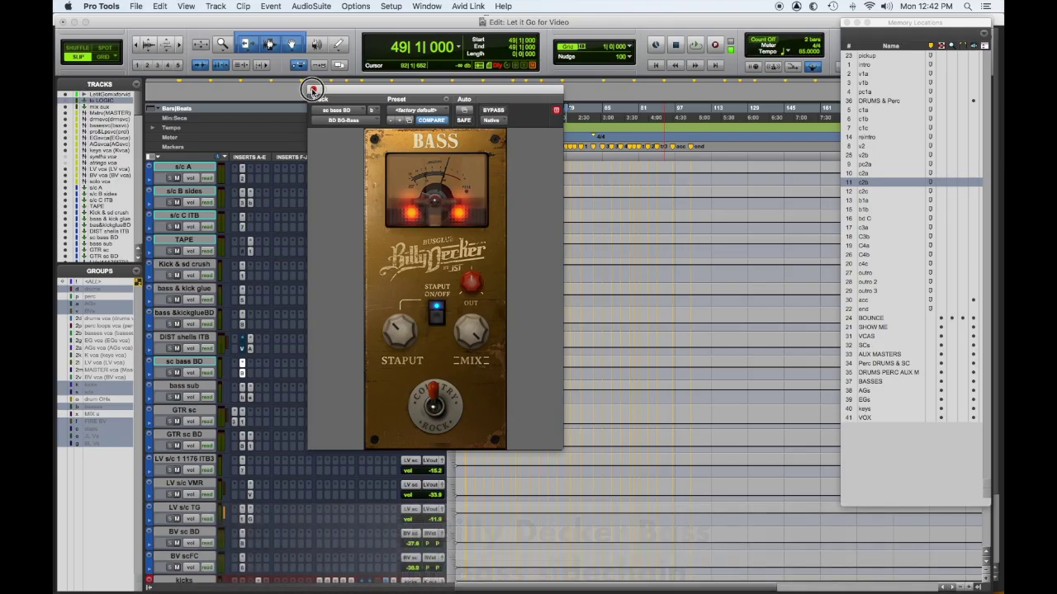
# - Close the sc bass BD plug-in window and inspect the bx_subsynth settings on the bass sub track
pyautogui.click(312, 89)
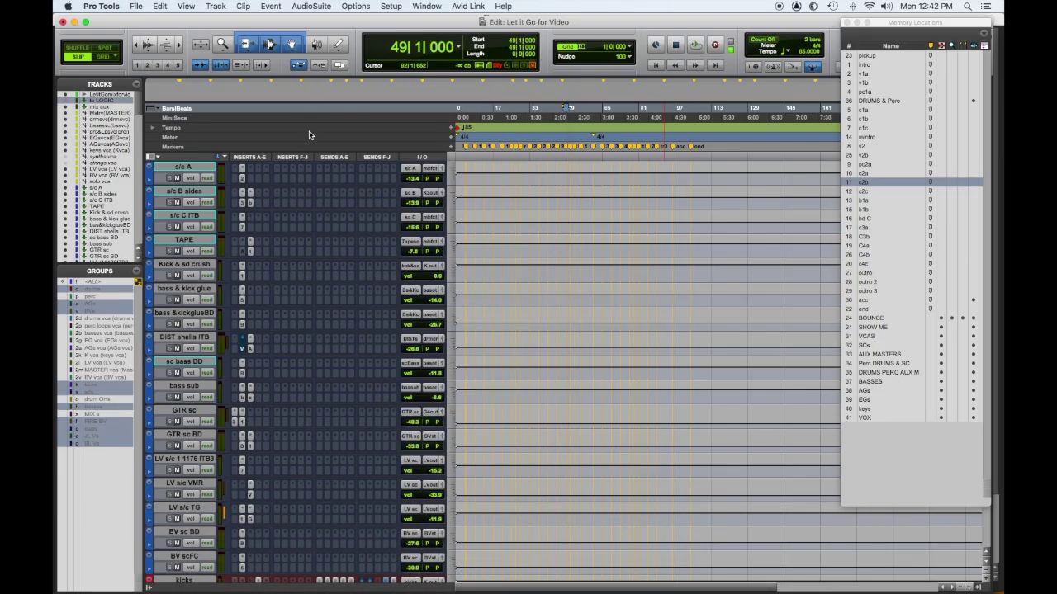
pyautogui.click(243, 399)
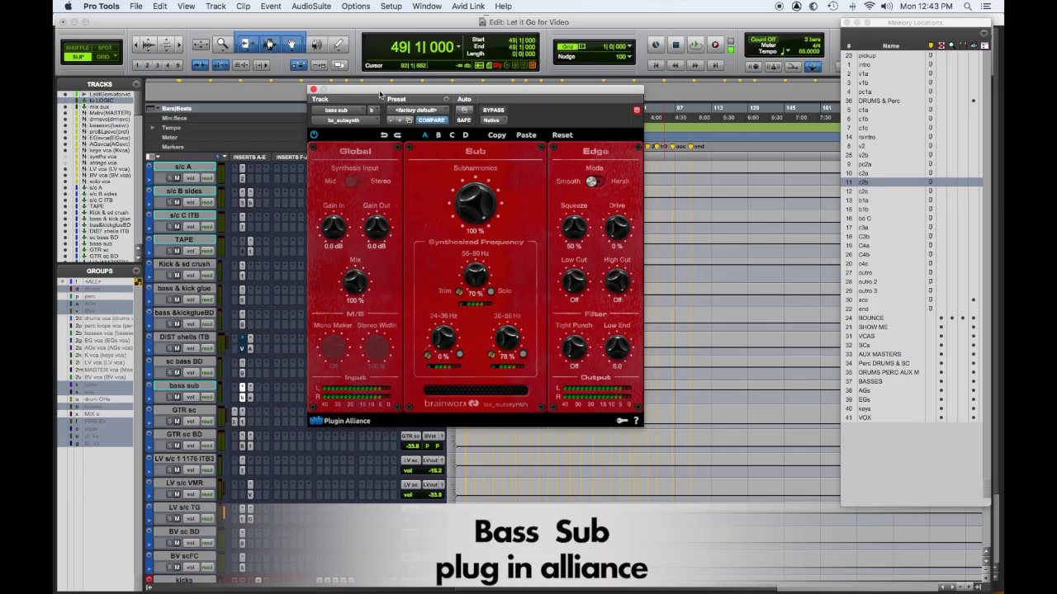
pyautogui.click(313, 89)
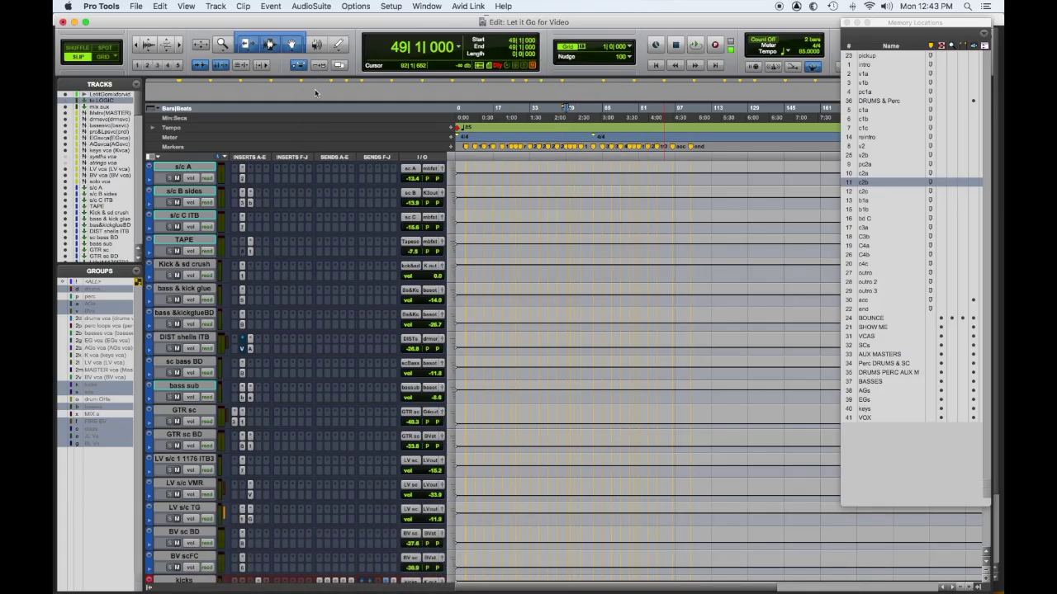
# - Inspect the Pultec EQP-1A and CLA-3A inserts on the GTR sc track and the inserts on GTR sc BD
pyautogui.click(241, 421)
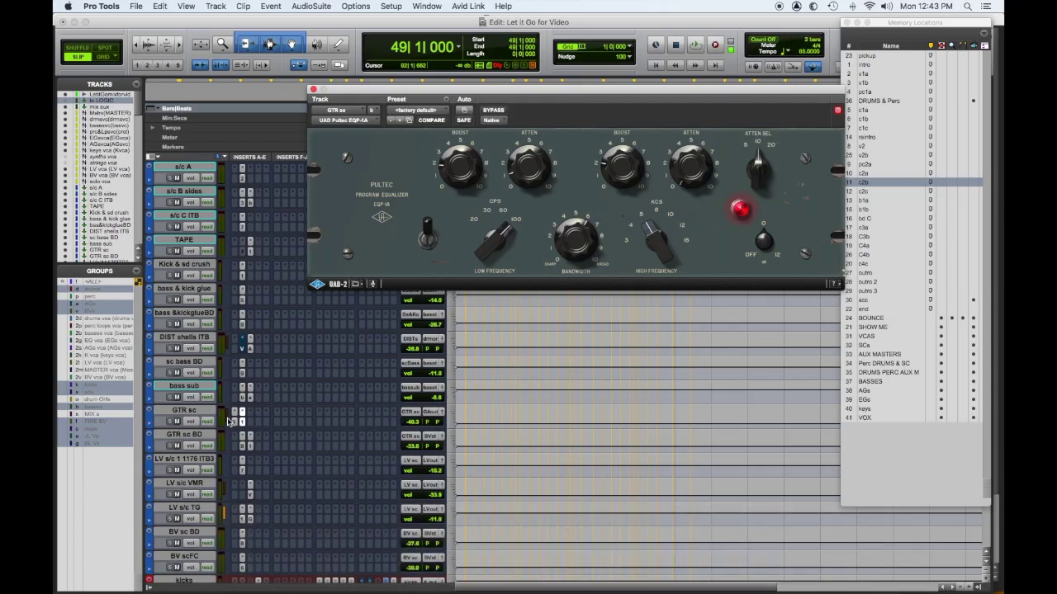
pyautogui.click(234, 423)
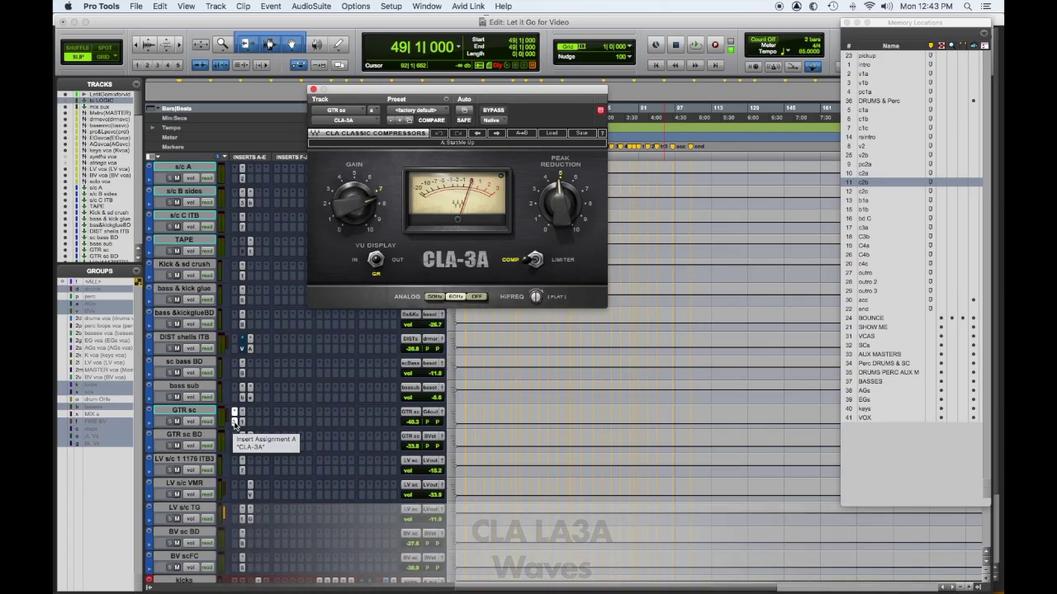
pyautogui.scroll(-3, 281, 419)
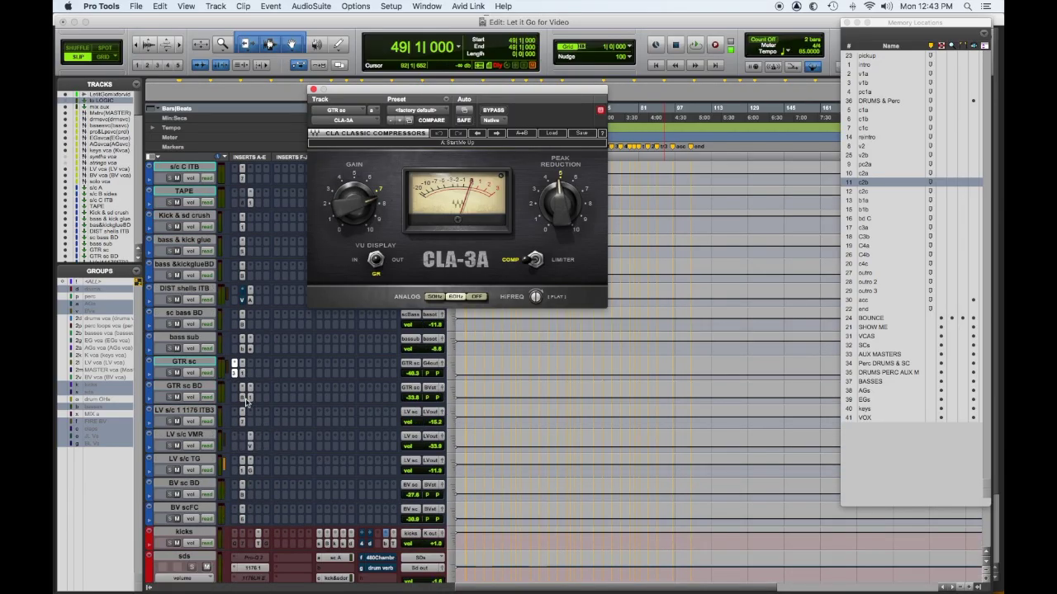
pyautogui.click(241, 400)
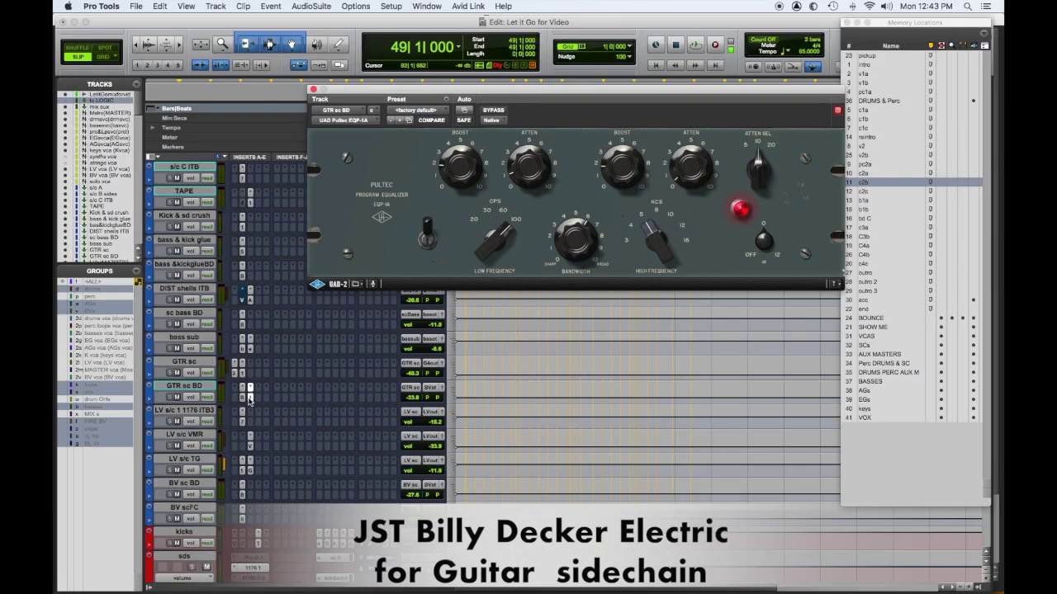
pyautogui.click(249, 398)
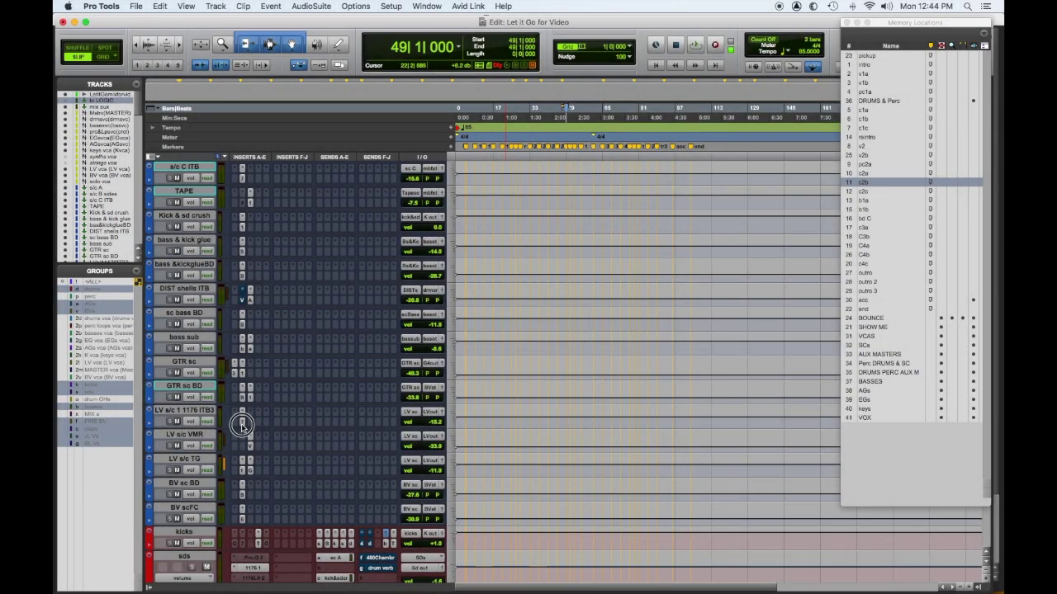
# - Inspect the UA 1176LN on the LV s/c 1 1176 ITB3 track and the Virtual Mix Rack on LV s/c VMR
pyautogui.click(241, 425)
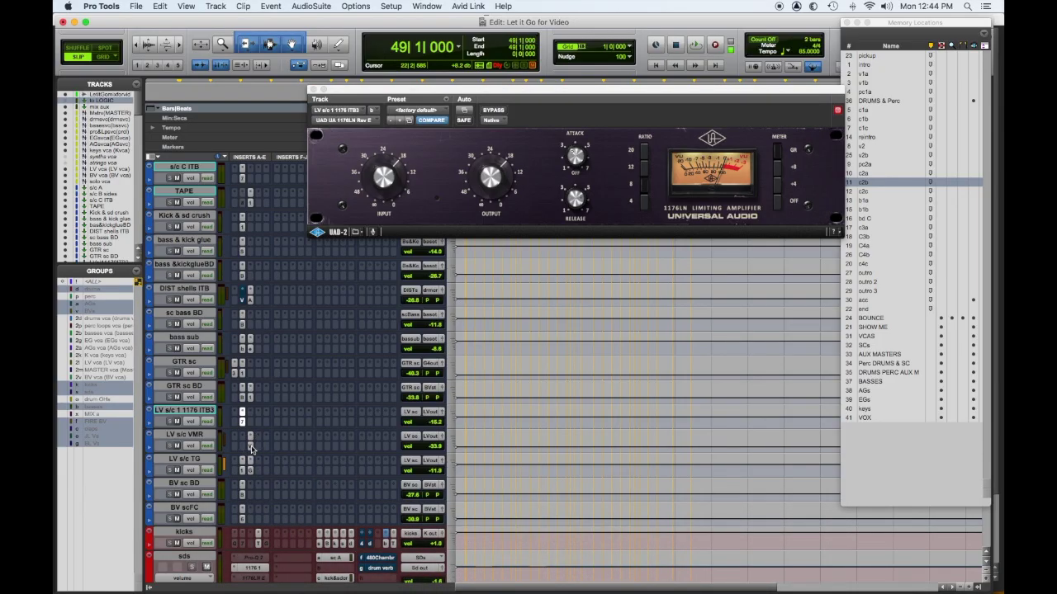
pyautogui.click(250, 447)
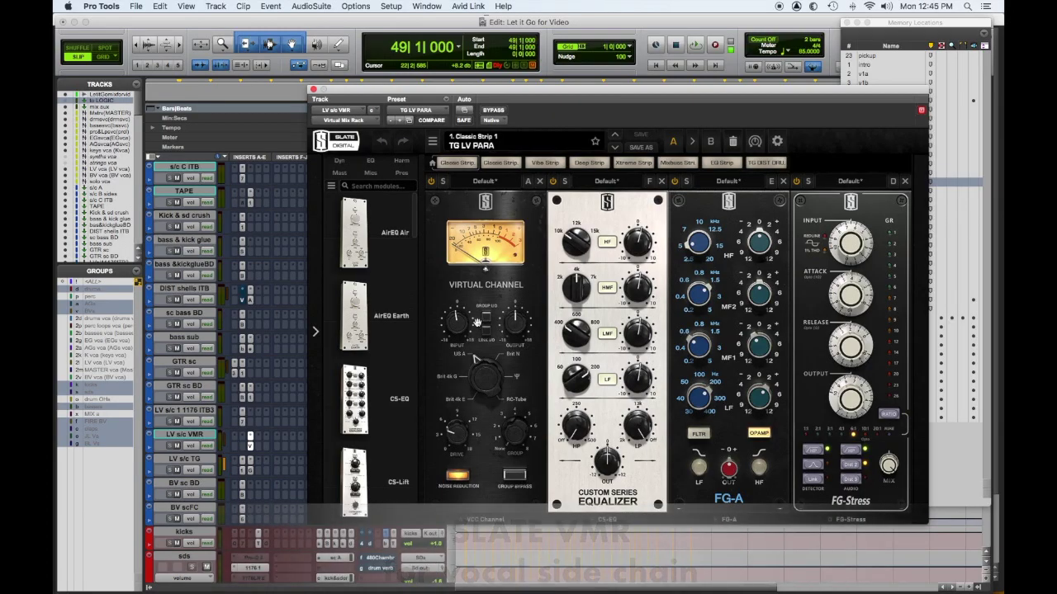
pyautogui.click(314, 89)
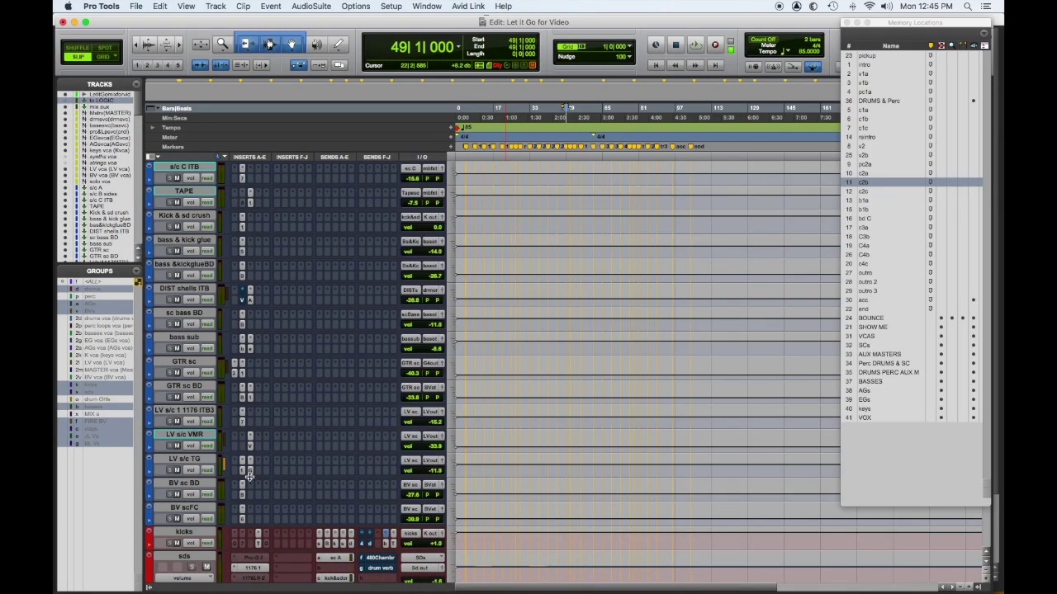
# - Inspect the inserts on the LV s/c TG track, including the FabFilter Pro-G gate
pyautogui.click(242, 471)
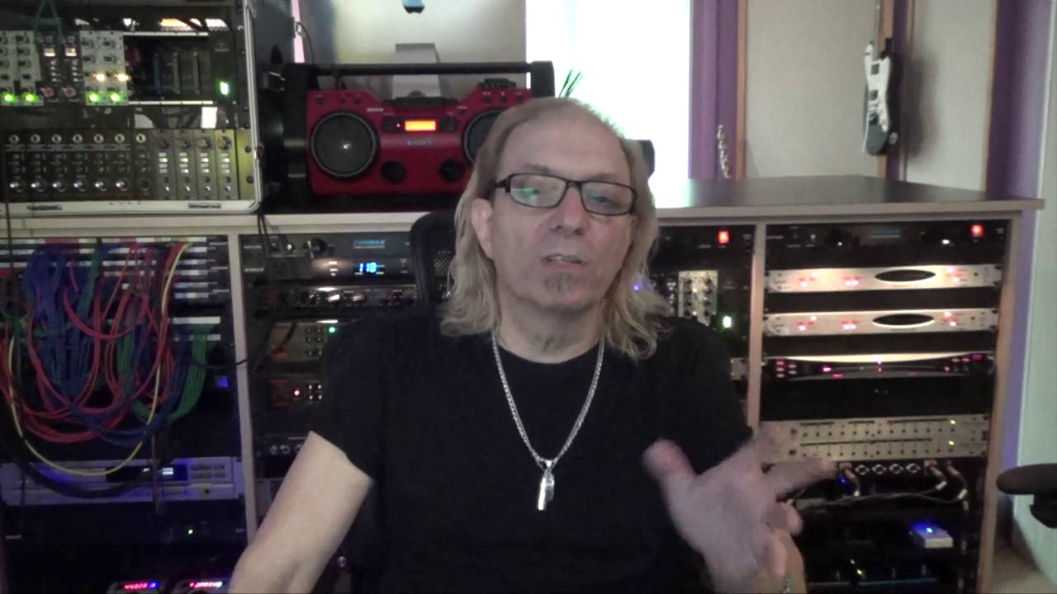
pyautogui.click(250, 471)
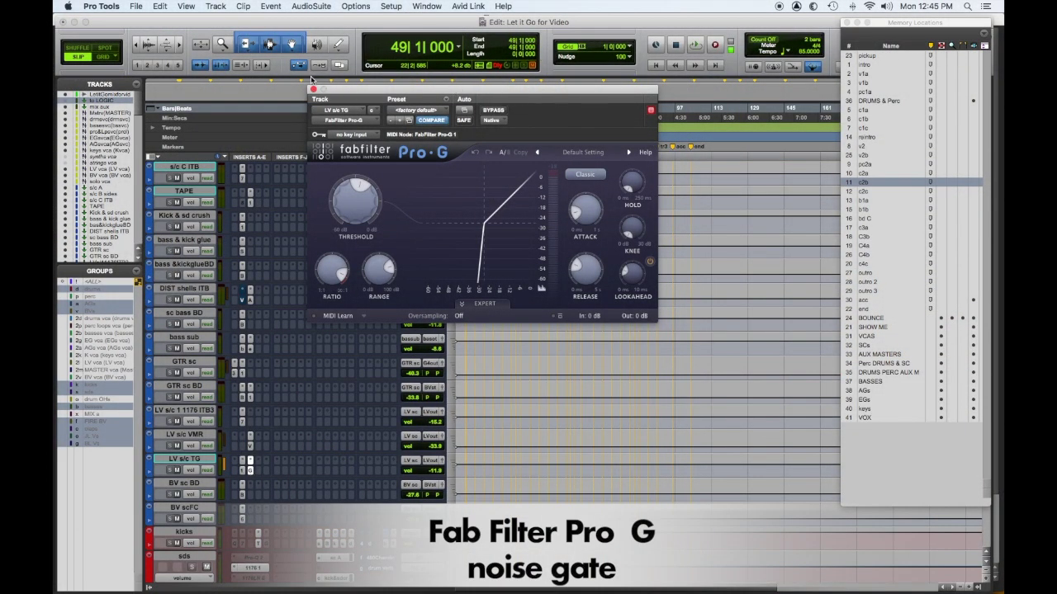
pyautogui.click(313, 88)
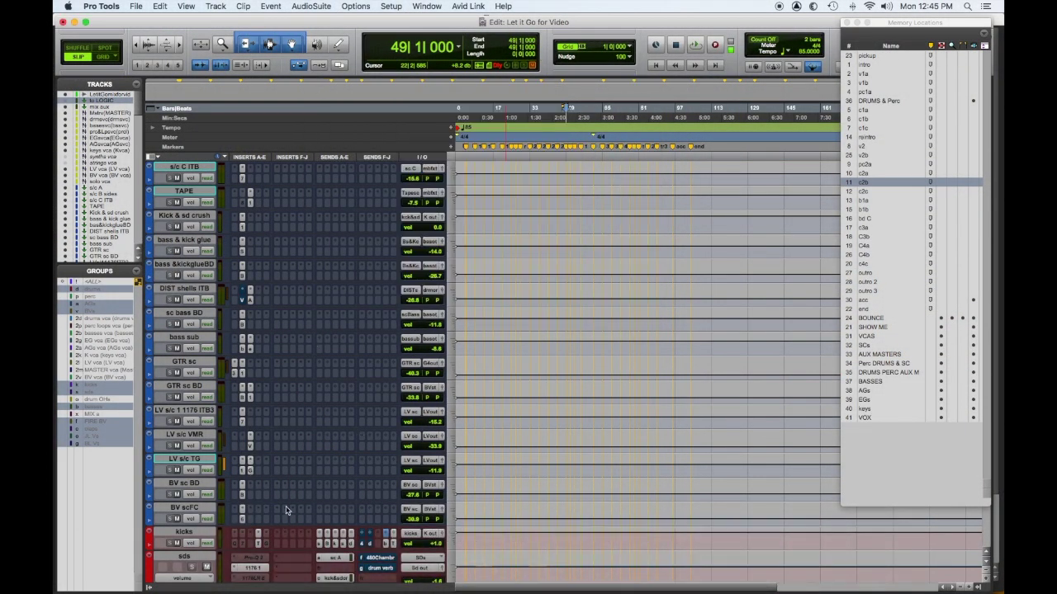
# - Inspect the BD BG-Vocals plug-in on the BV sc BD track and the UAD Fairchild 670 on BV scFC
pyautogui.click(242, 496)
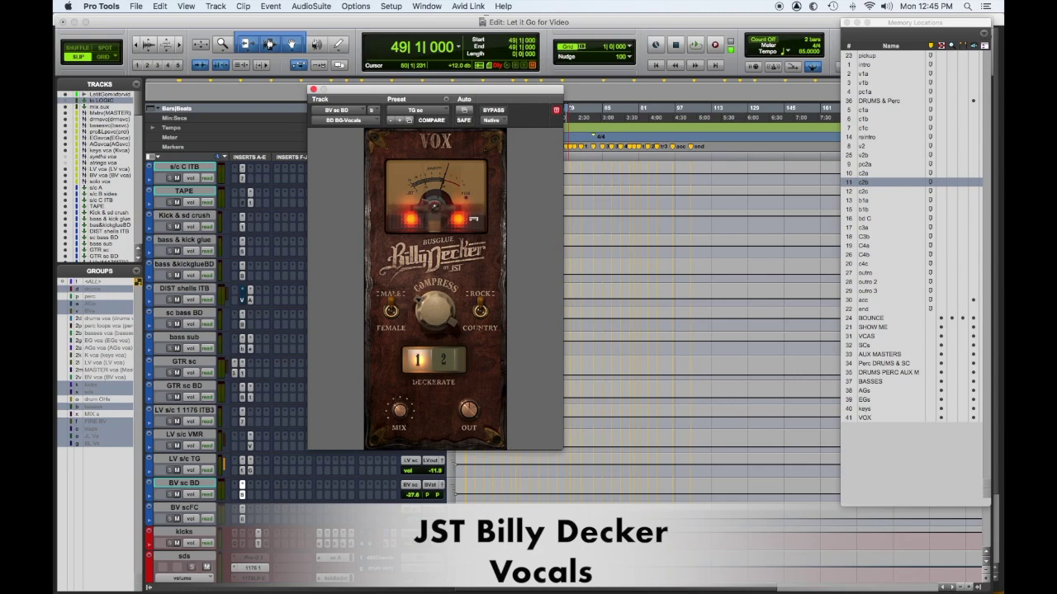
pyautogui.click(313, 89)
pyautogui.click(242, 521)
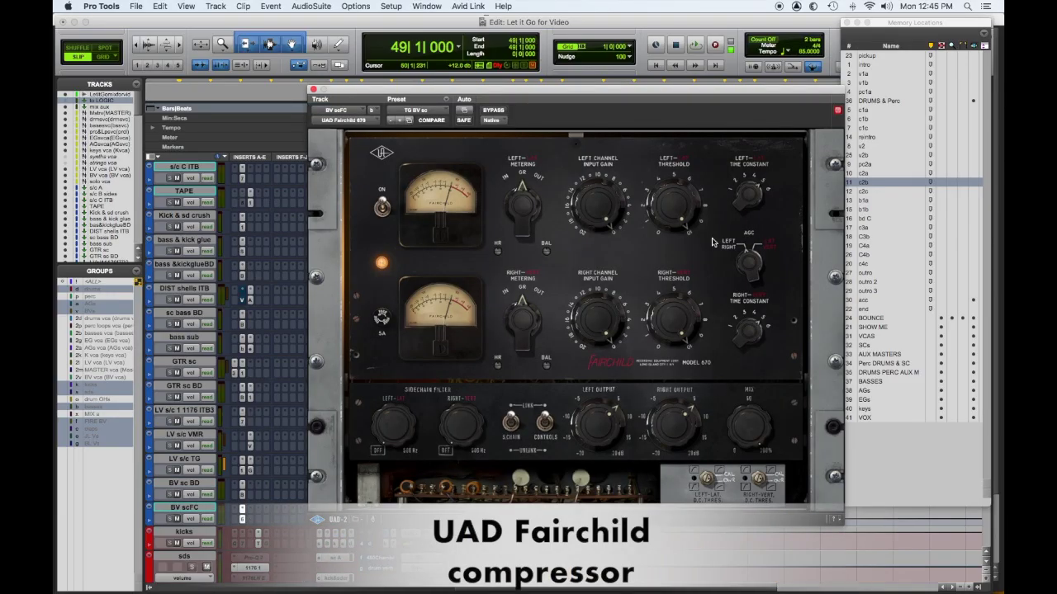
pyautogui.click(591, 203)
pyautogui.click(313, 89)
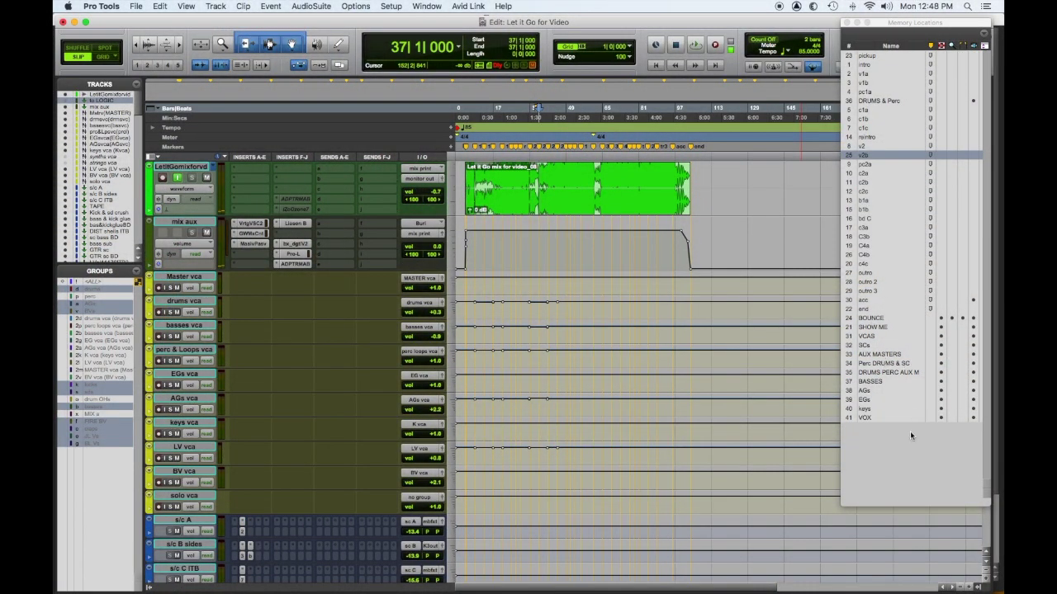
# - Recall the SCs memory location and look over the side-chain tracks
pyautogui.click(876, 347)
pyautogui.click(876, 347)
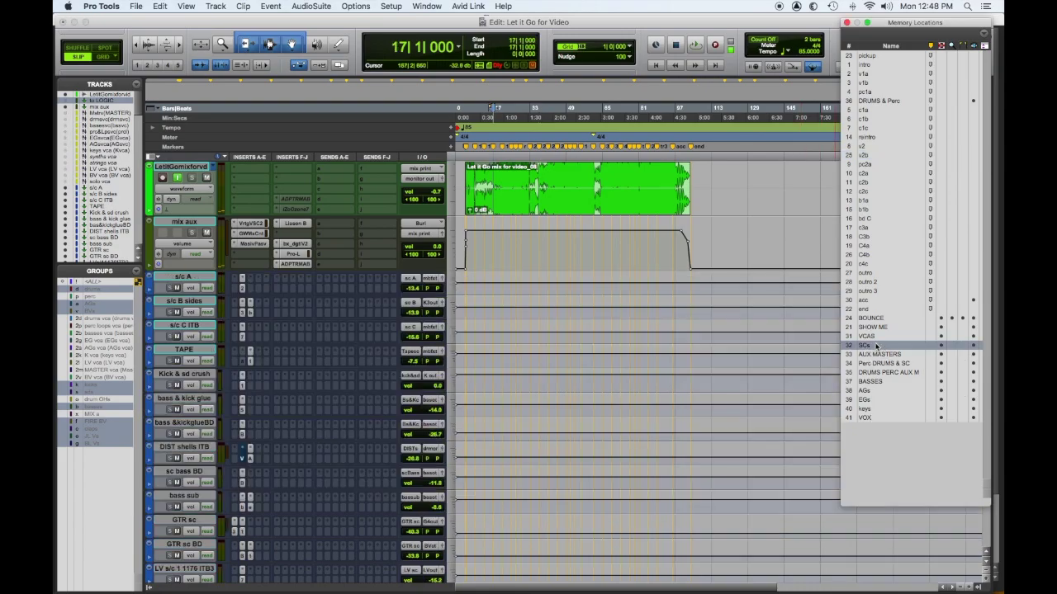
pyautogui.scroll(-4, 582, 366)
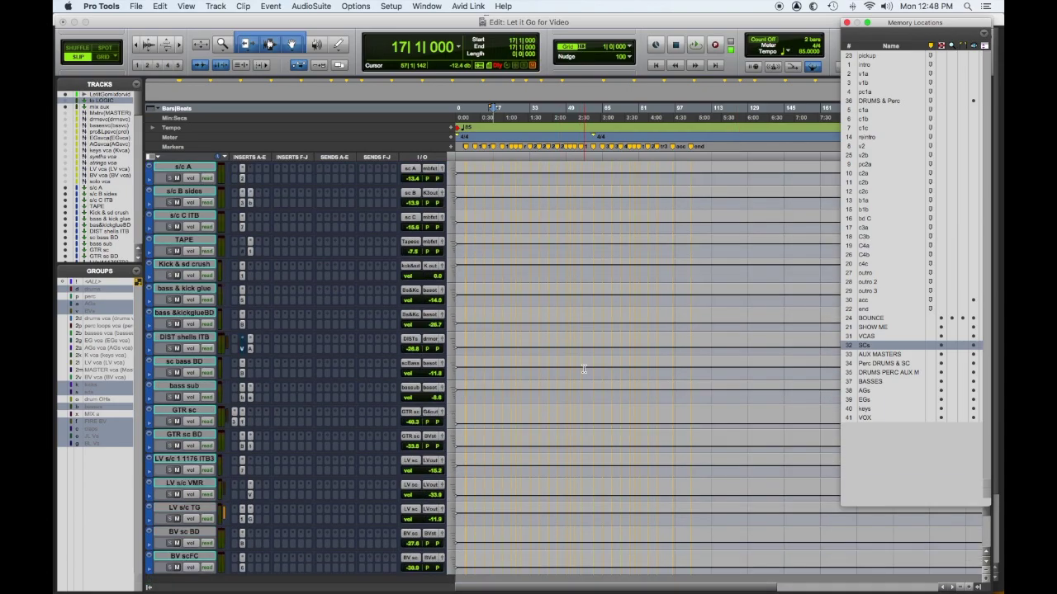
pyautogui.scroll(2, 583, 368)
pyautogui.scroll(1, 584, 369)
# - Recall memory location 21, SHOW ME, and review the session's tracks from the VCAs to the drums and percussion
pyautogui.press('KP_Decimal')
pyautogui.press('KP_2')
pyautogui.press('KP_1')
pyautogui.press('KP_Decimal')
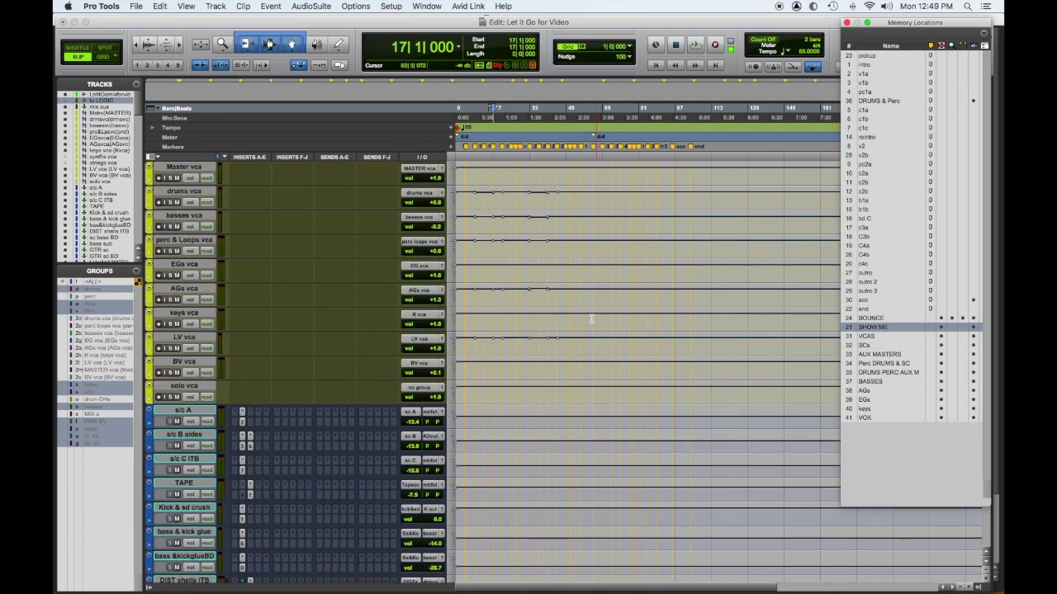
pyautogui.scroll(-15, 591, 318)
pyautogui.scroll(-15, 583, 333)
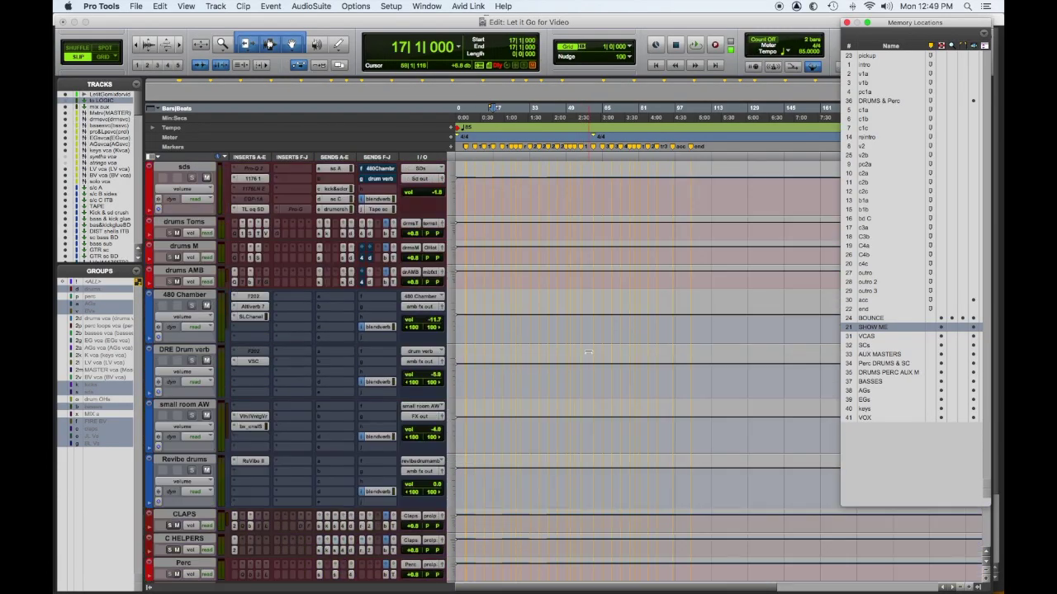
pyautogui.scroll(20, 588, 353)
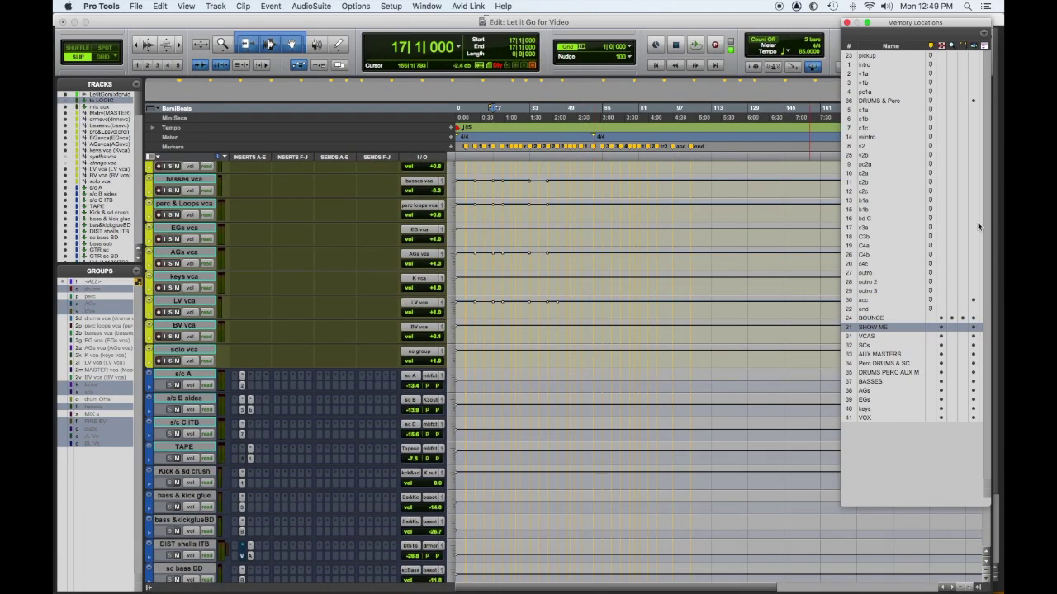
# - Recall the SCs memory location and mute all side-chain tracks from s/c A through BV scFC together
pyautogui.click(875, 350)
pyautogui.click(875, 348)
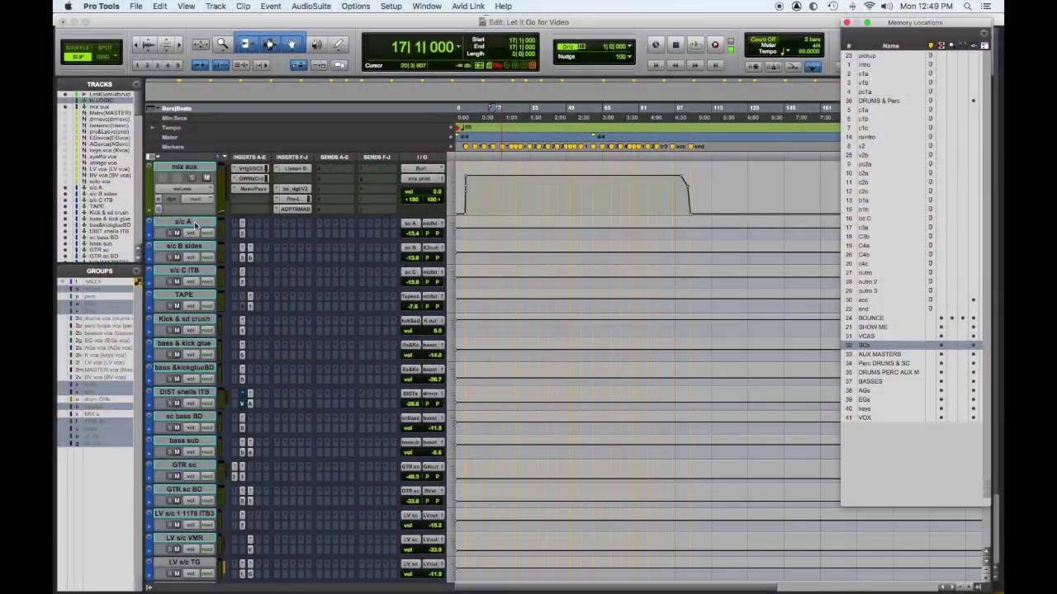
pyautogui.click(195, 226)
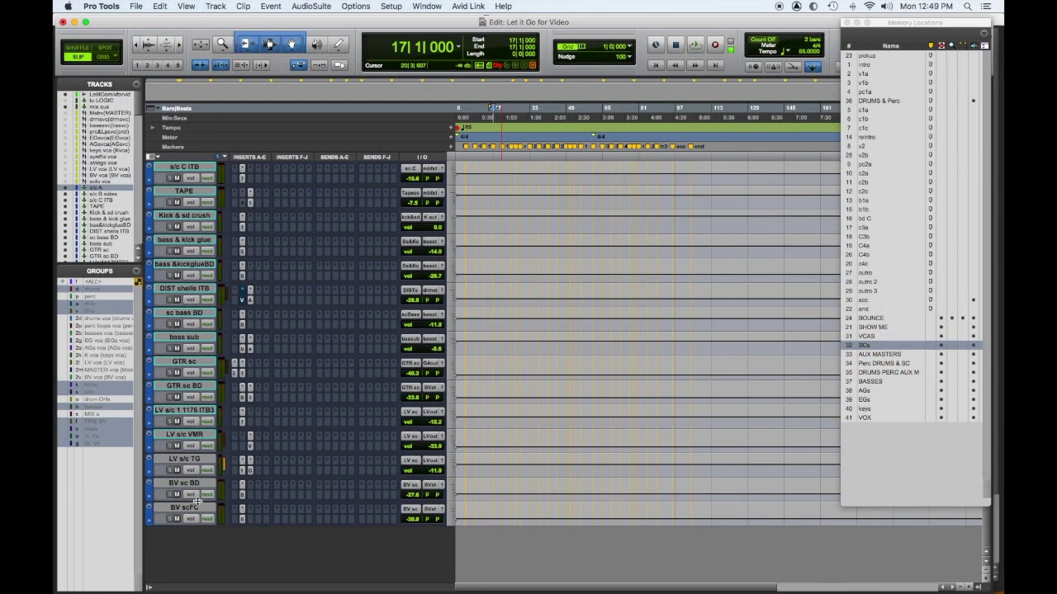
pyautogui.keyDown('shift'); pyautogui.click(186, 509); pyautogui.keyUp('shift')
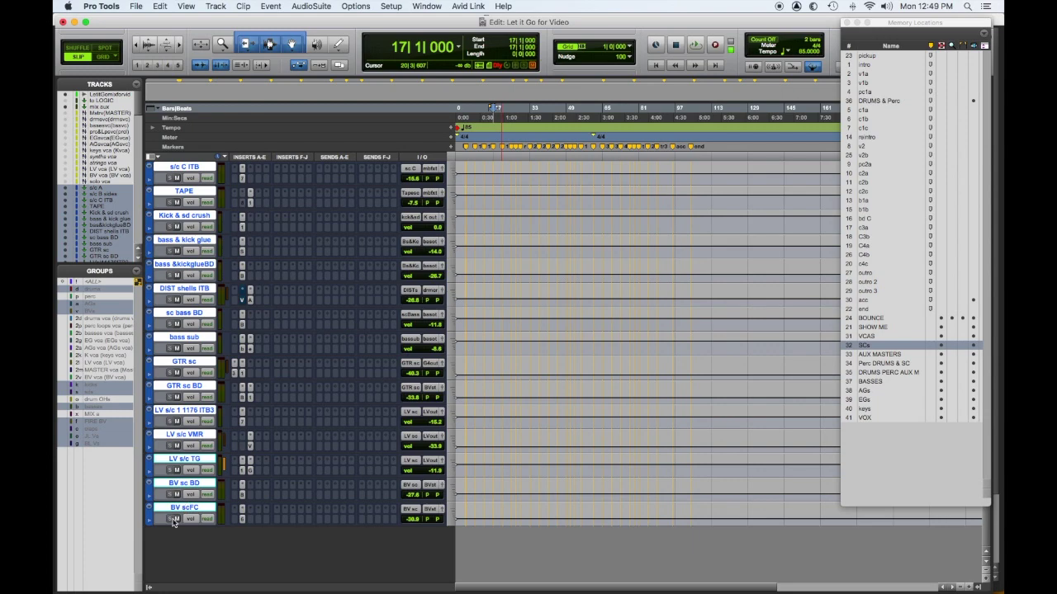
pyautogui.click(176, 519)
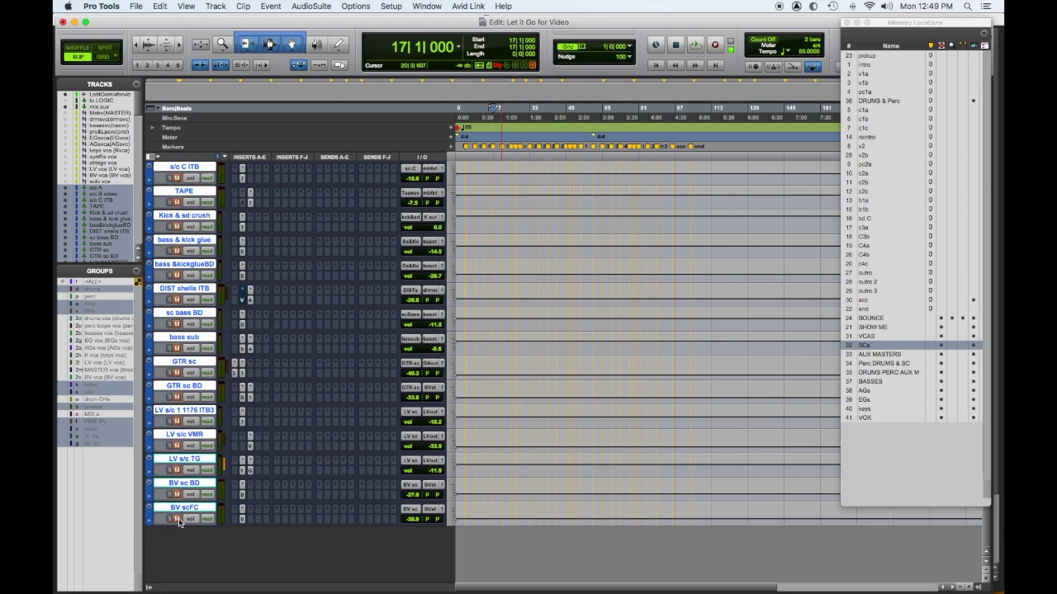
# - Play the mix around bar 17 with the side-chain tracks muted, and play it again with them unmuted for comparison
pyautogui.press('space')
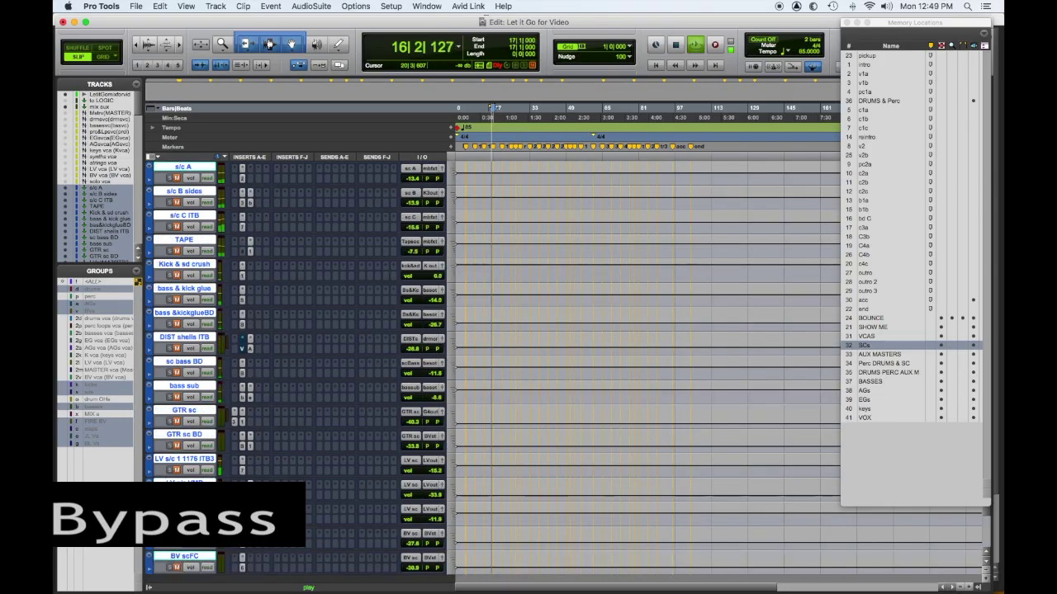
pyautogui.scroll(3, 578, 372)
pyautogui.scroll(1, 180, 297)
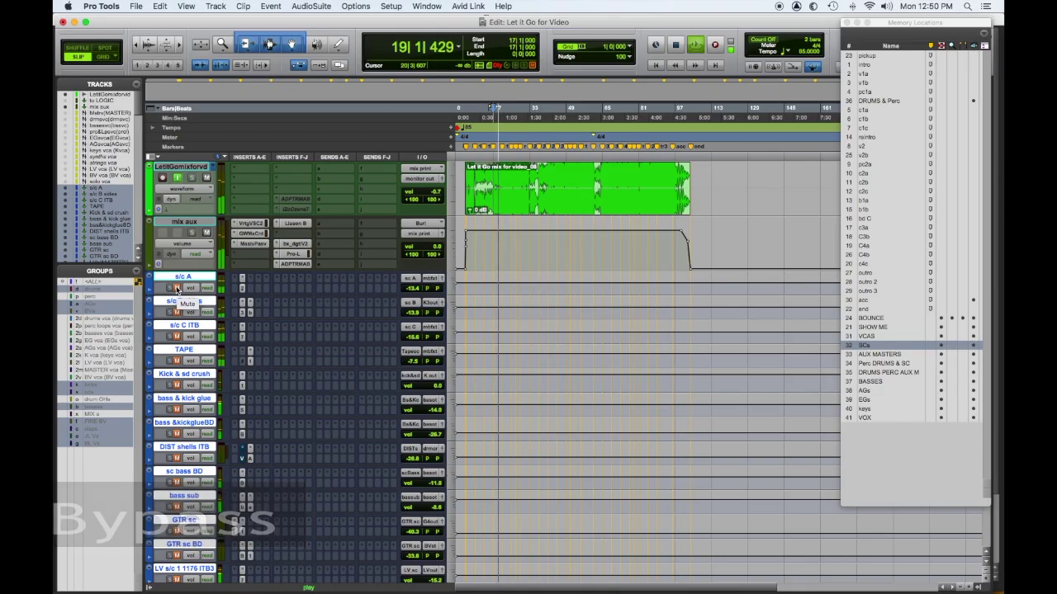
pyautogui.press('space')
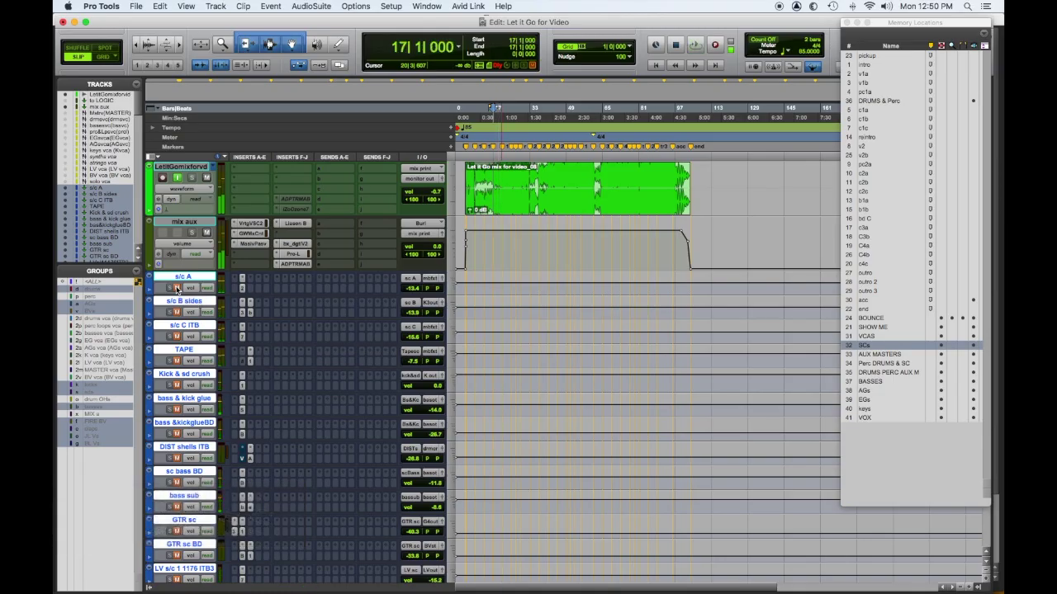
pyautogui.press('space')
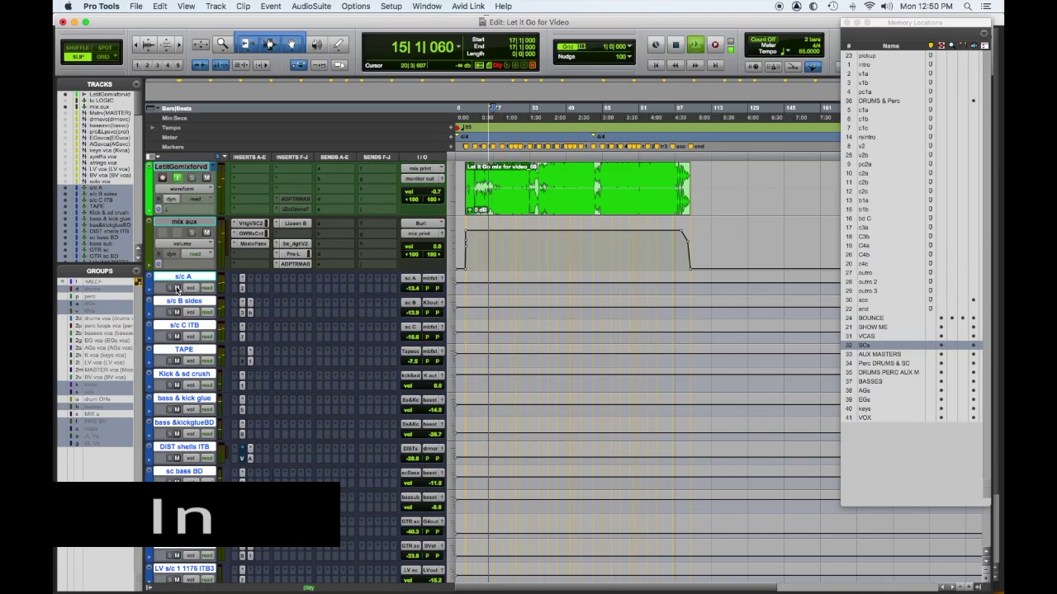